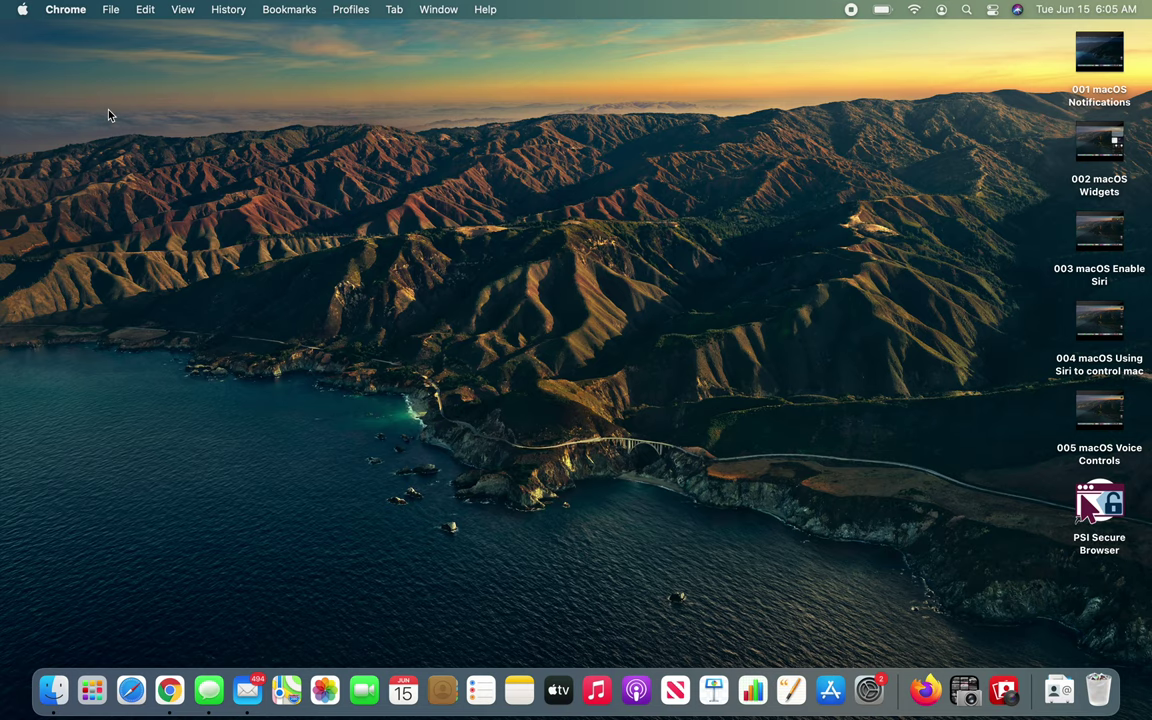
Browse the Apple menu and the Launchpad app grid, then return to the desktop.
left_click(22, 10)
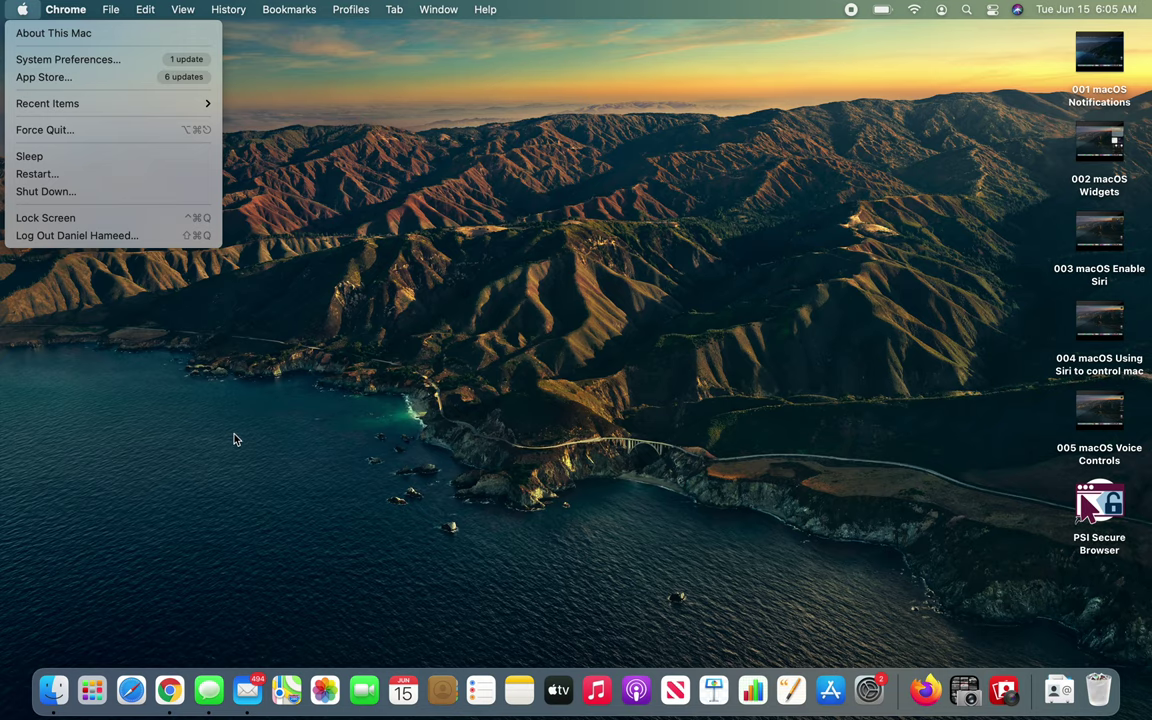
left_click(211, 395)
left_click(90, 700)
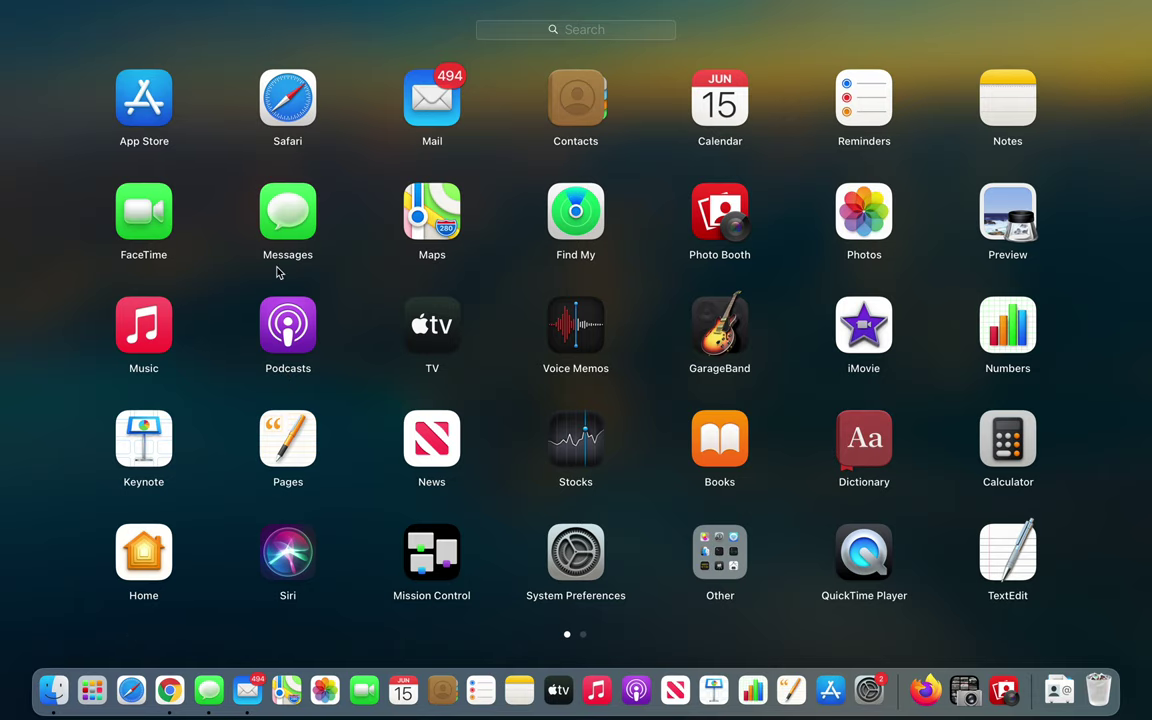
scroll(279, 273, "right", 5)
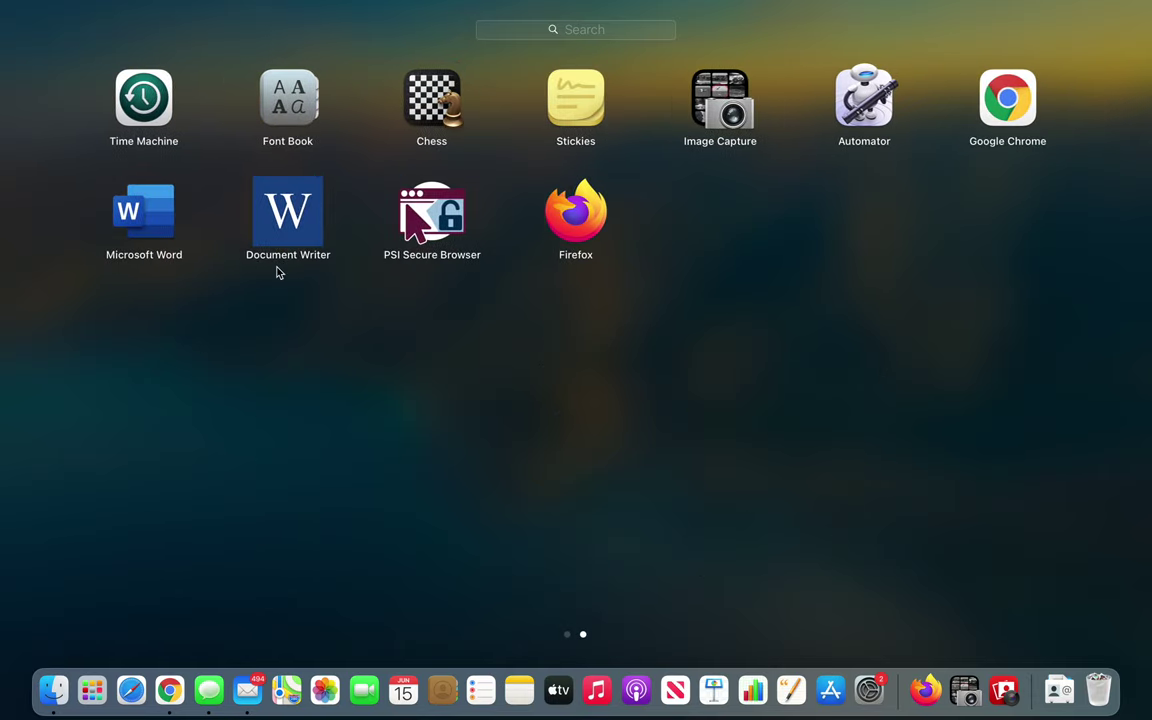
scroll(279, 273, "left", 5)
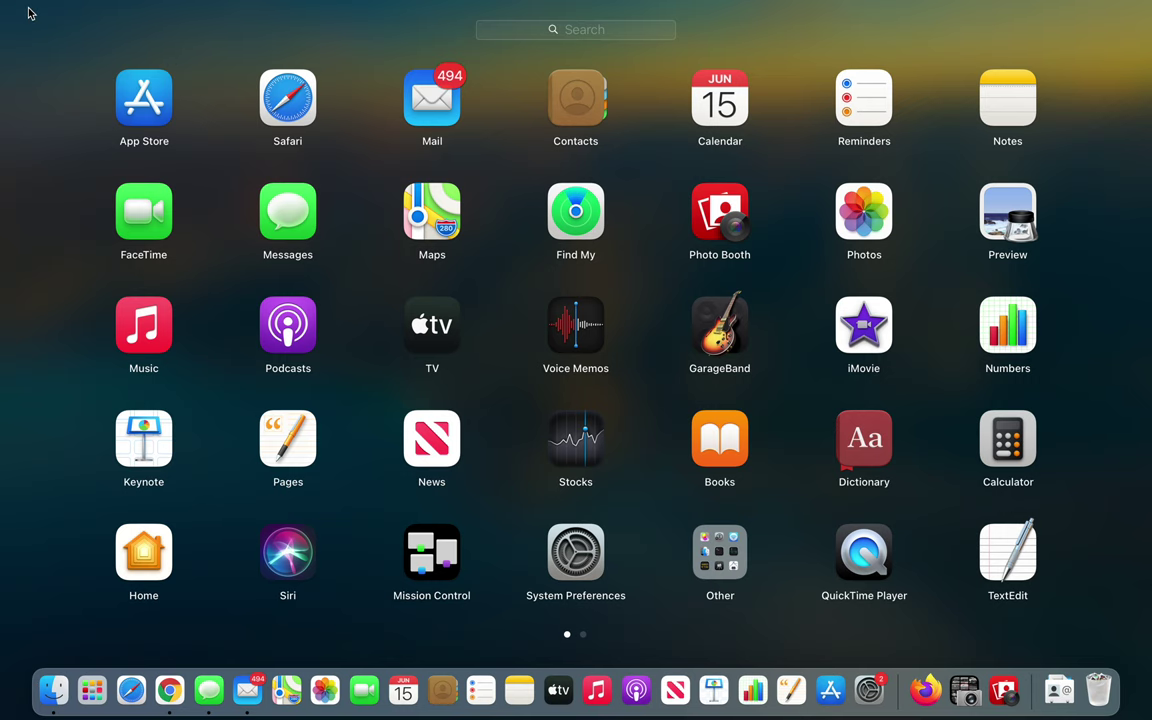
left_click(3, 8)
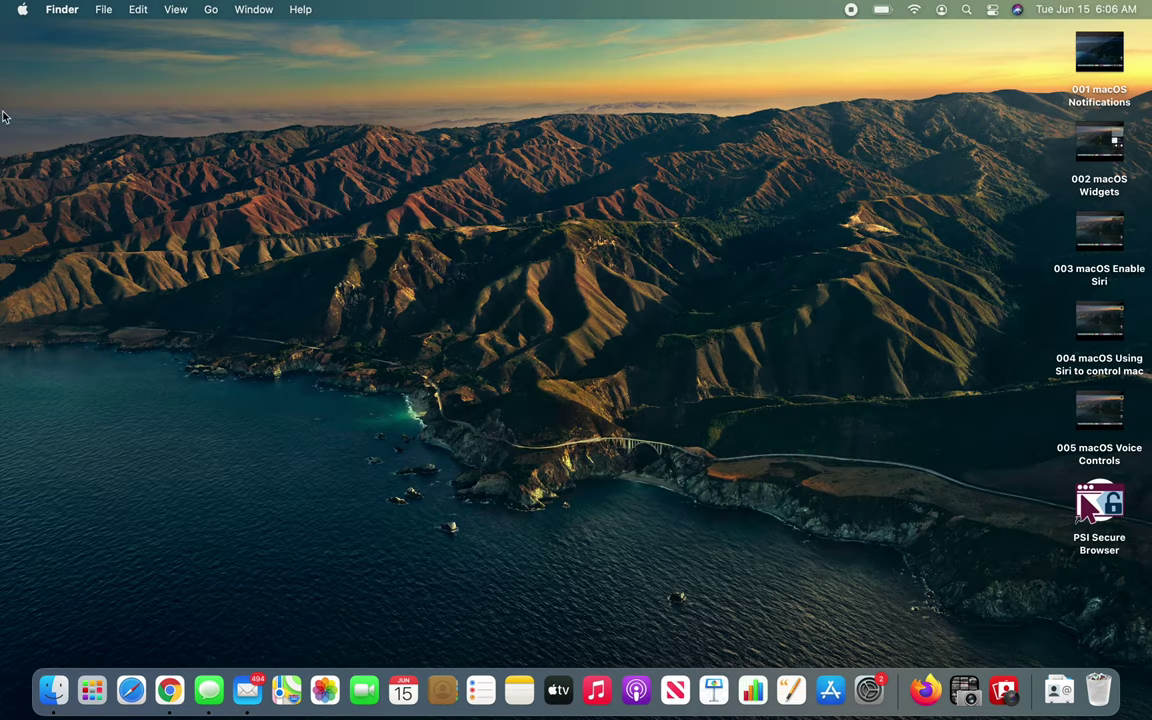
Open System Settings from the Apple menu, then close it again.
left_click(22, 9)
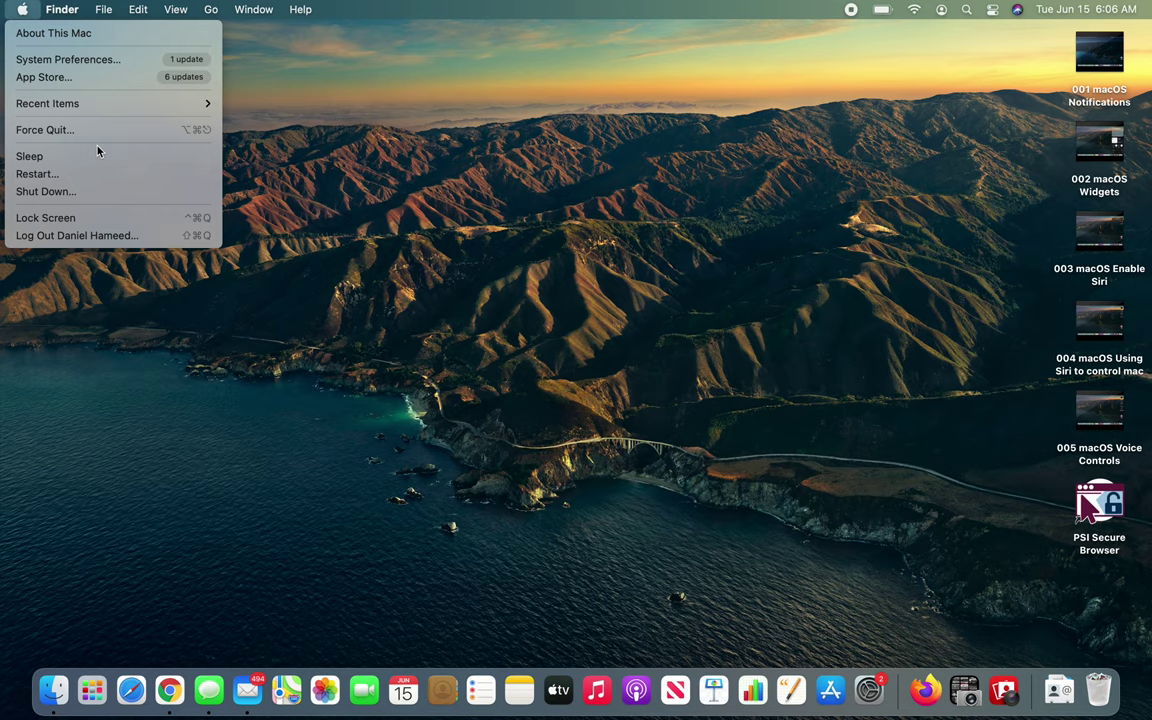
left_click(84, 59)
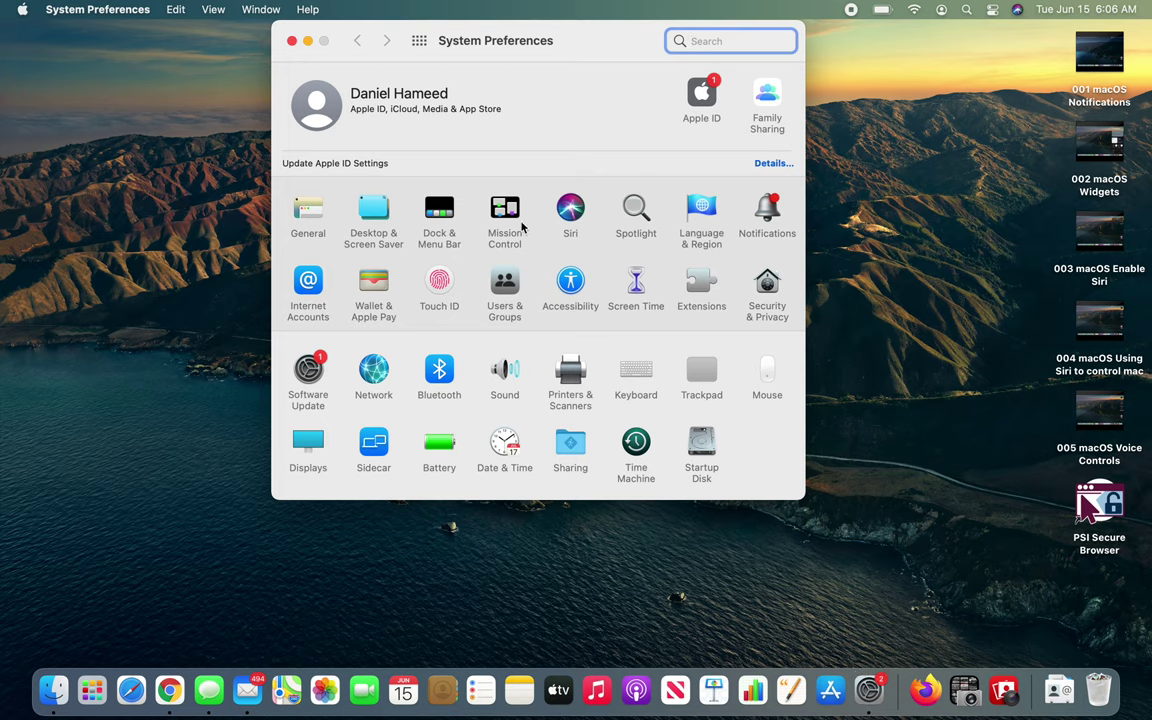
left_click(836, 82)
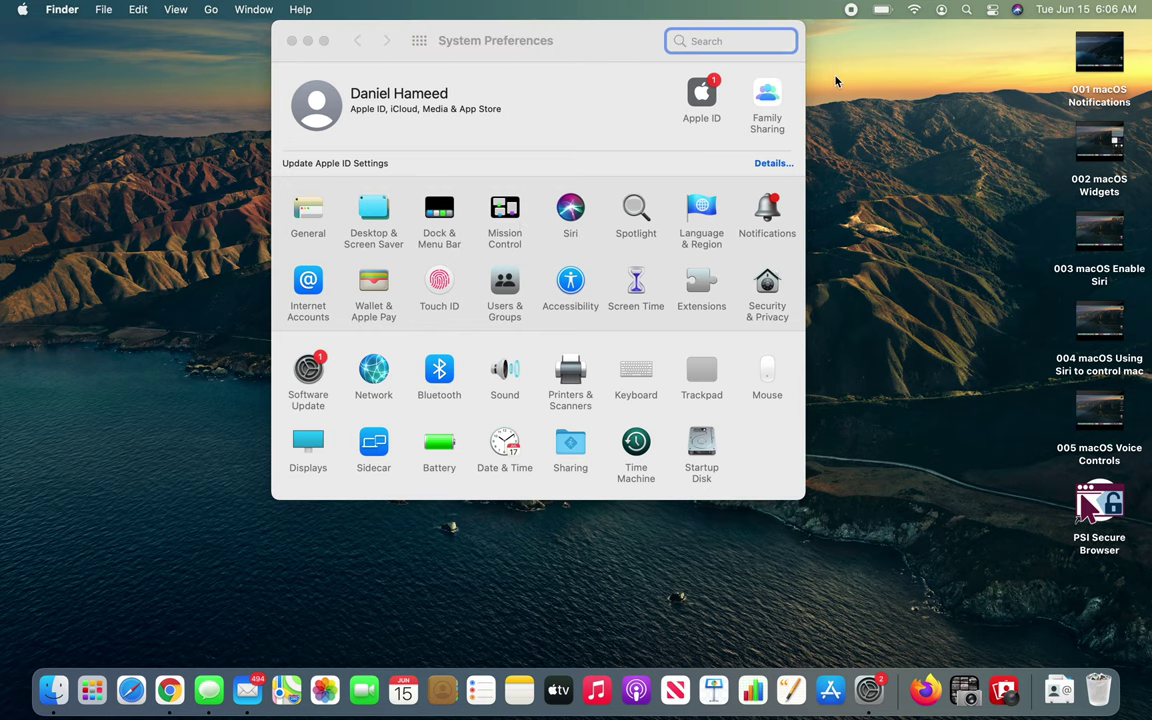
left_click(291, 41)
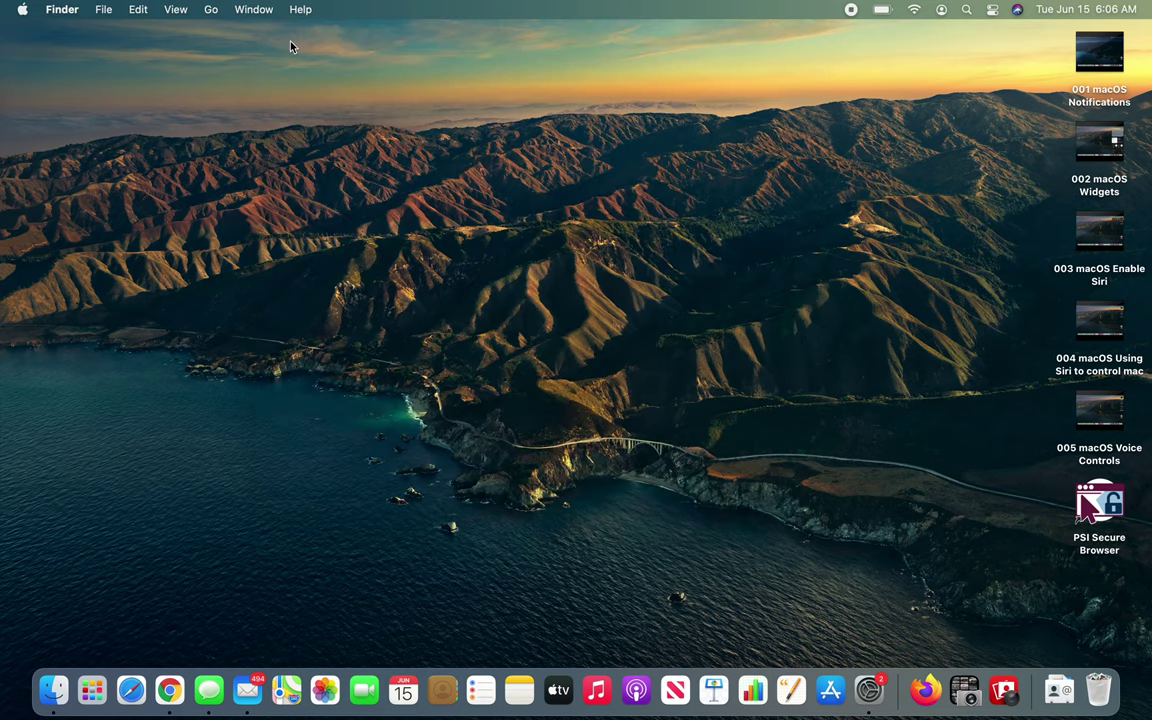
Find 'airdrop' in Spotlight to open Finder's AirDrop window, then make it full screen.
left_click(966, 10)
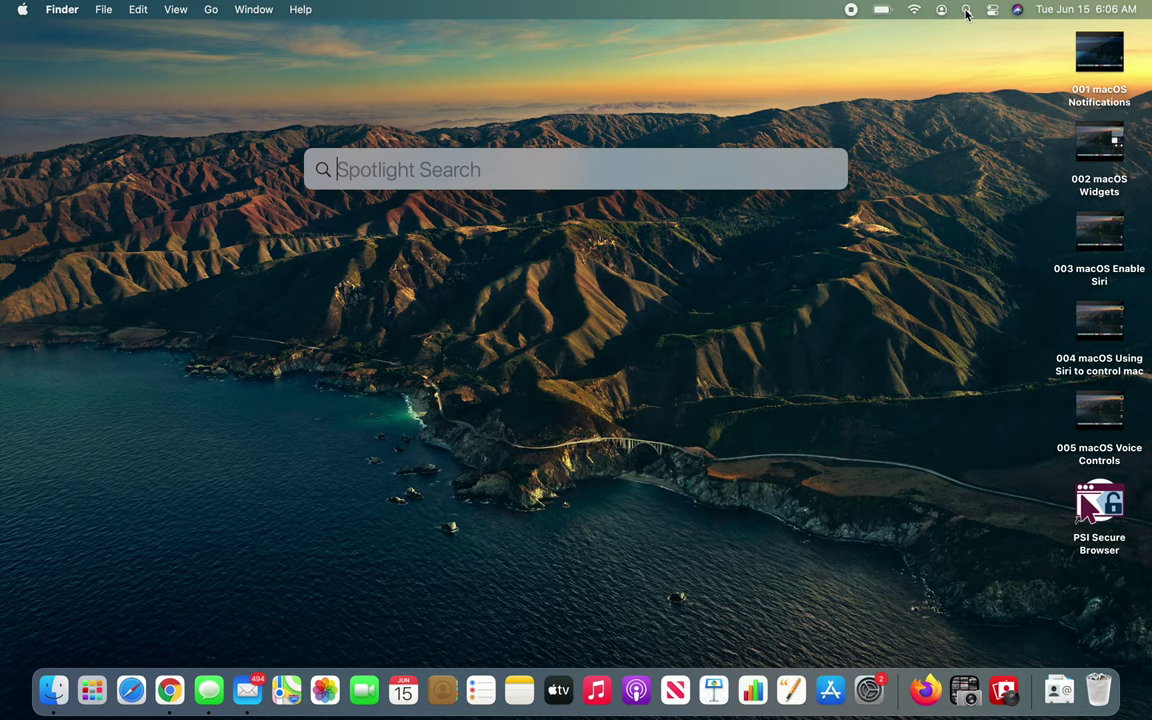
type("airdrop")
key("Return")
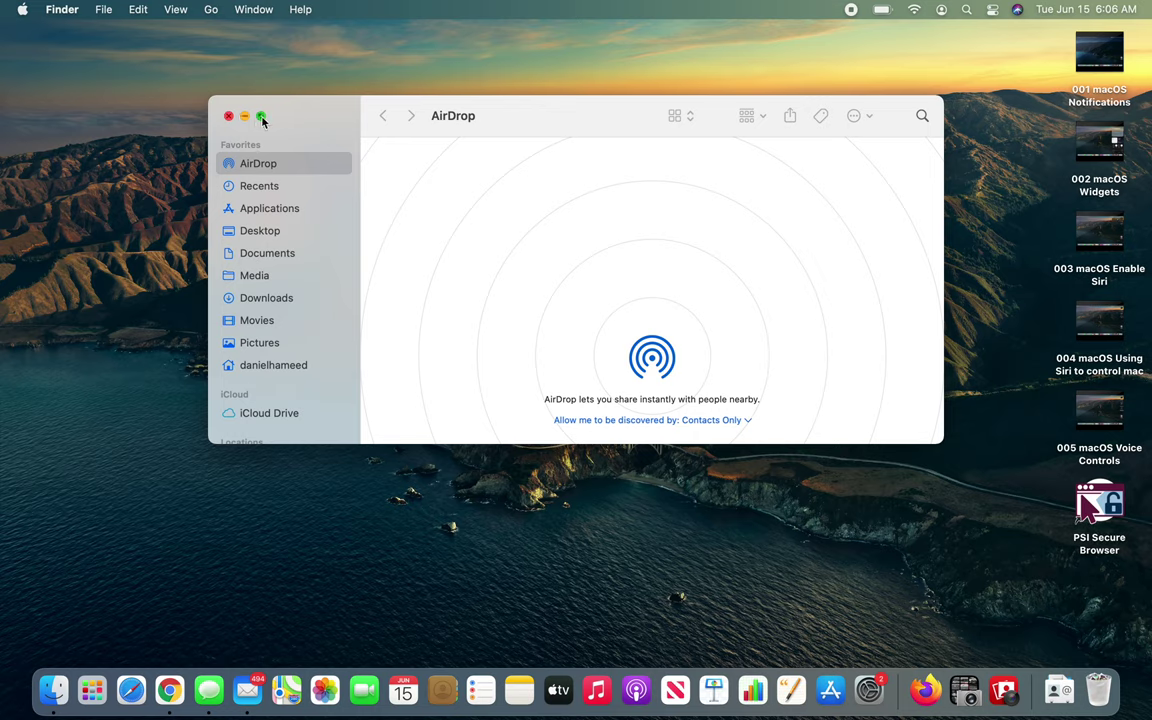
left_click(260, 116)
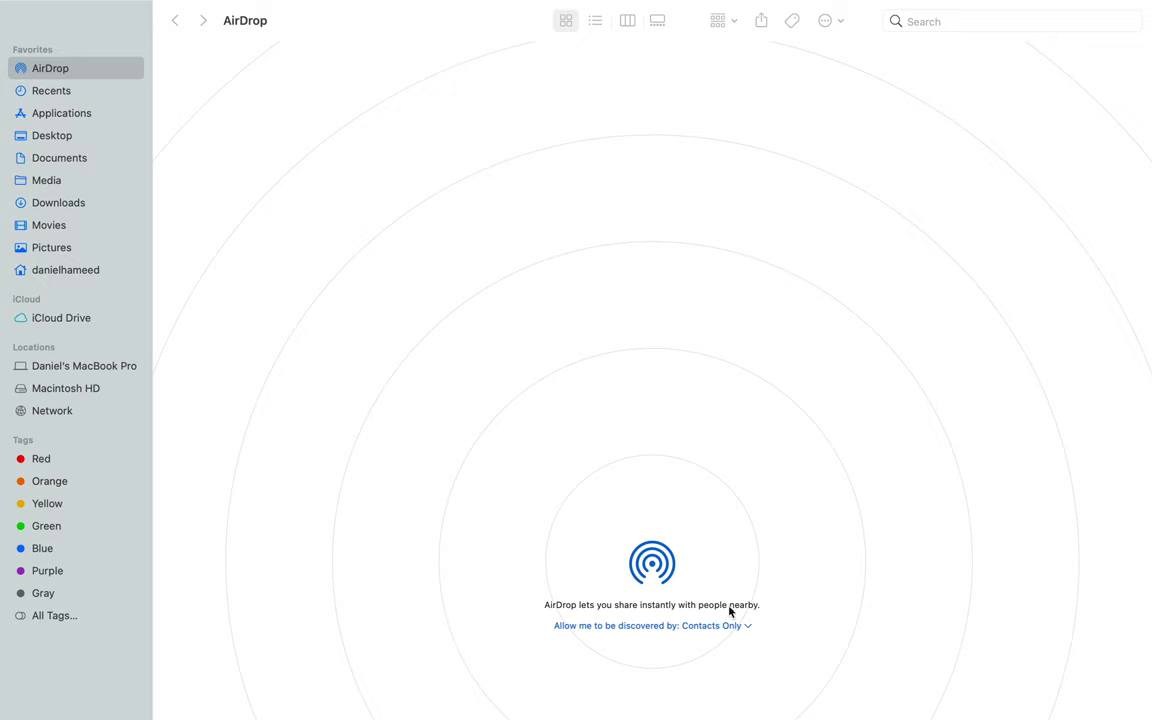
Expand the 'Allow me to be discovered by' list: No One, Contacts Only, Everyone.
left_click(737, 629)
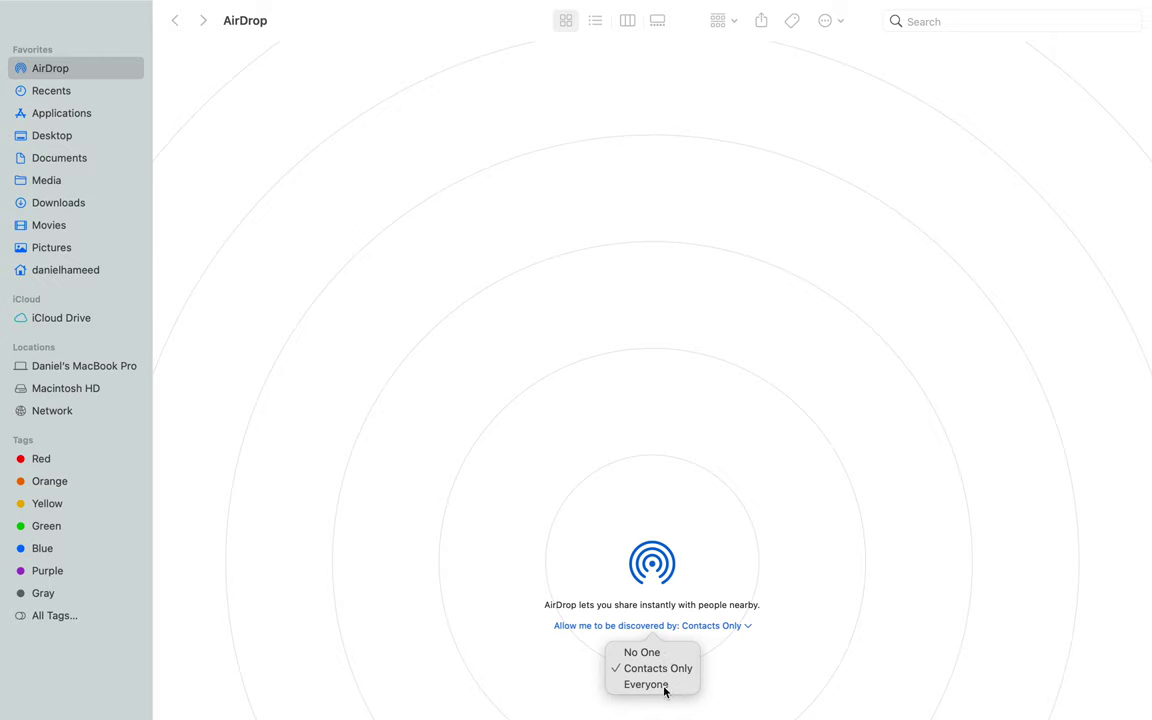
left_click(754, 474)
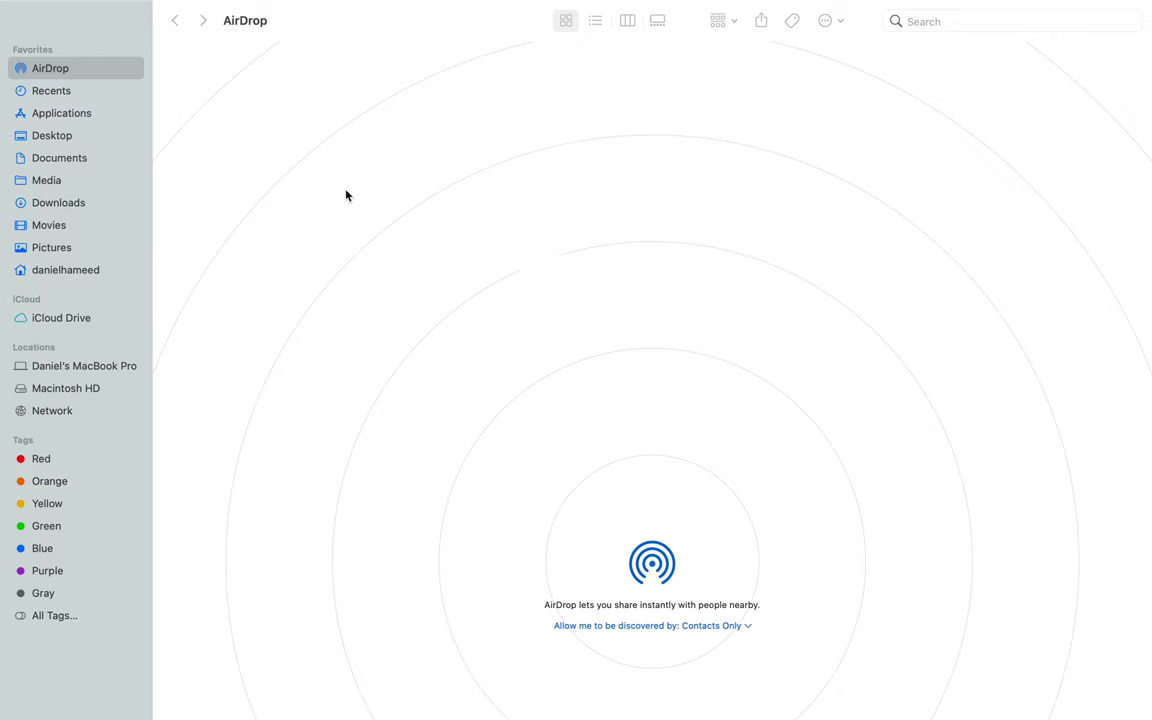
mouse_move(20, 42)
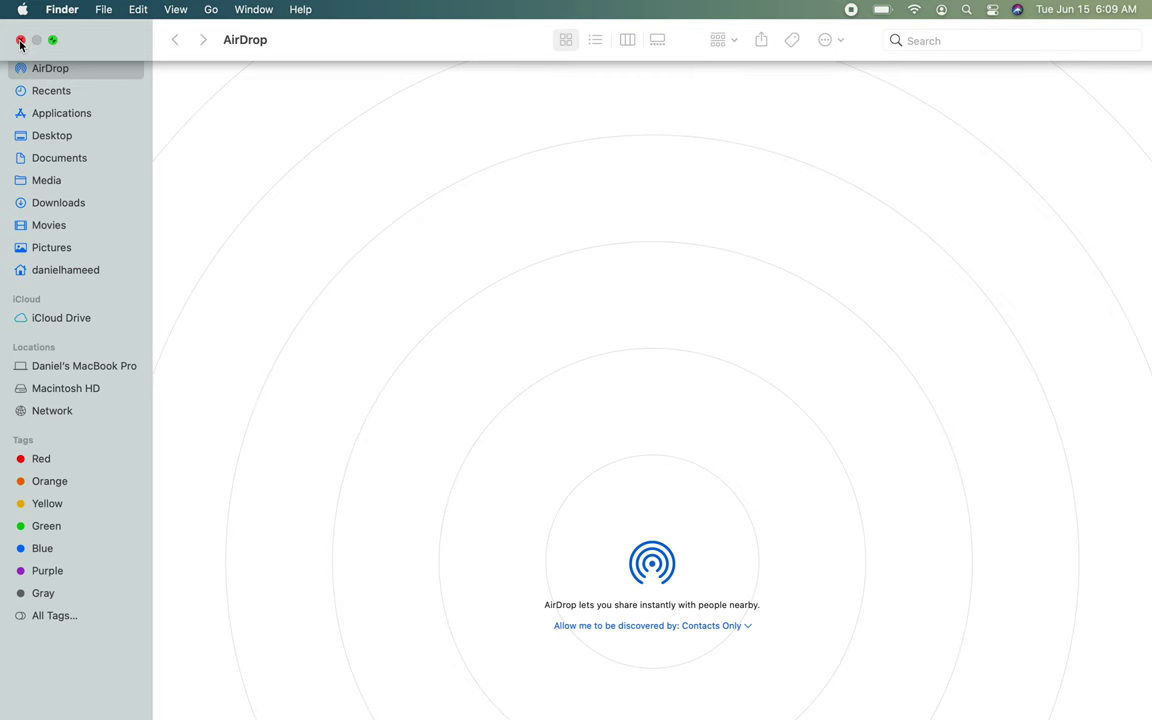
Close the full-screen AirDrop window with Contacts Only kept, returning to the desktop.
left_click(20, 41)
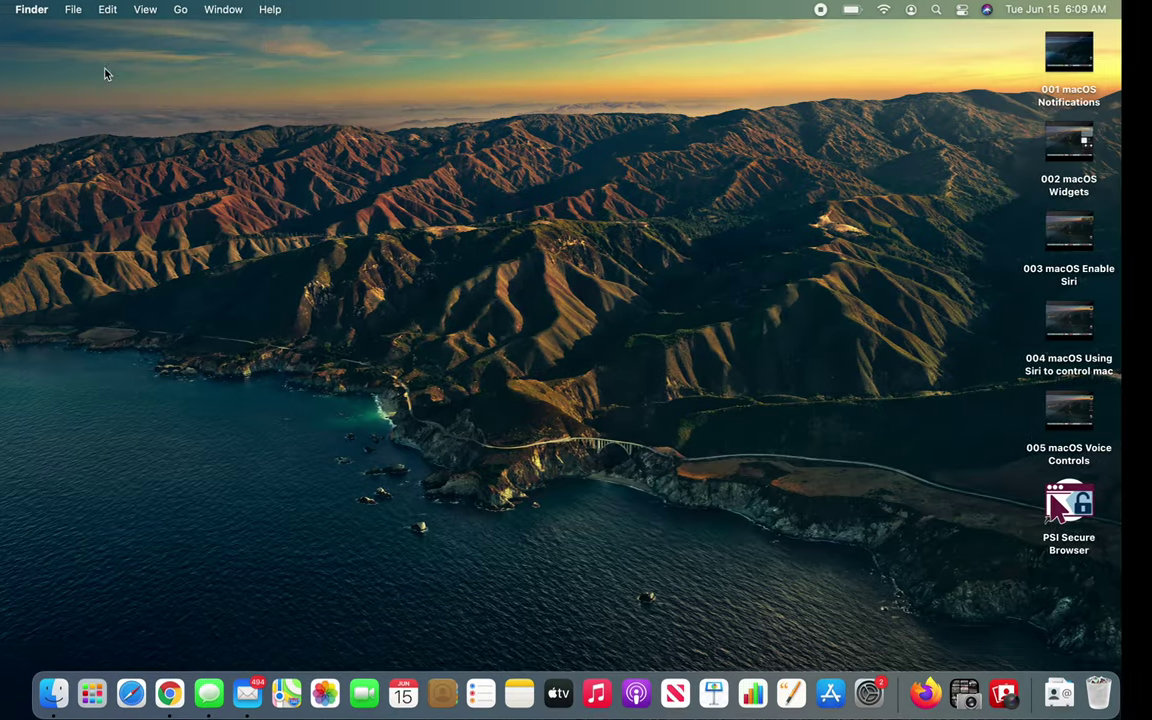